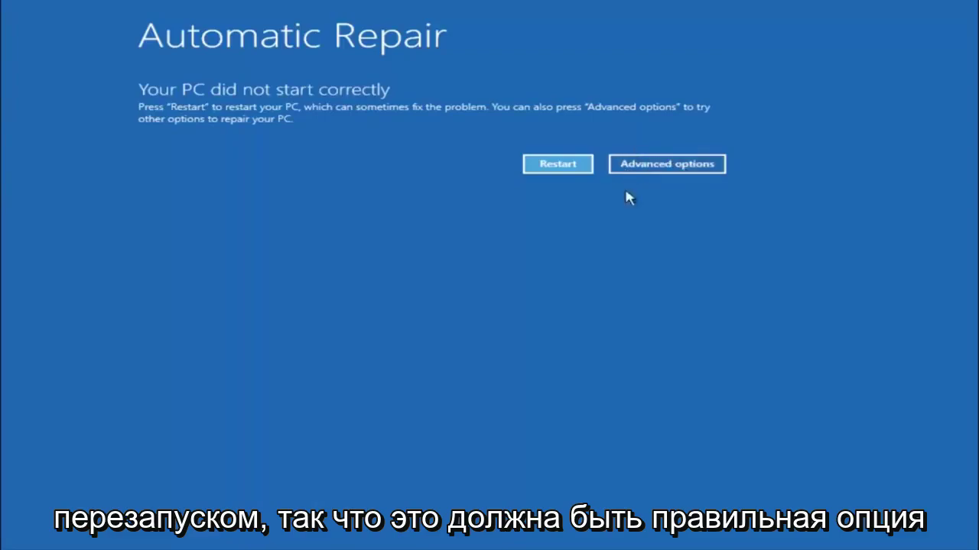
- Go from Automatic Repair through Advanced options and Troubleshoot to the advanced recovery tools
left_click(653, 167)
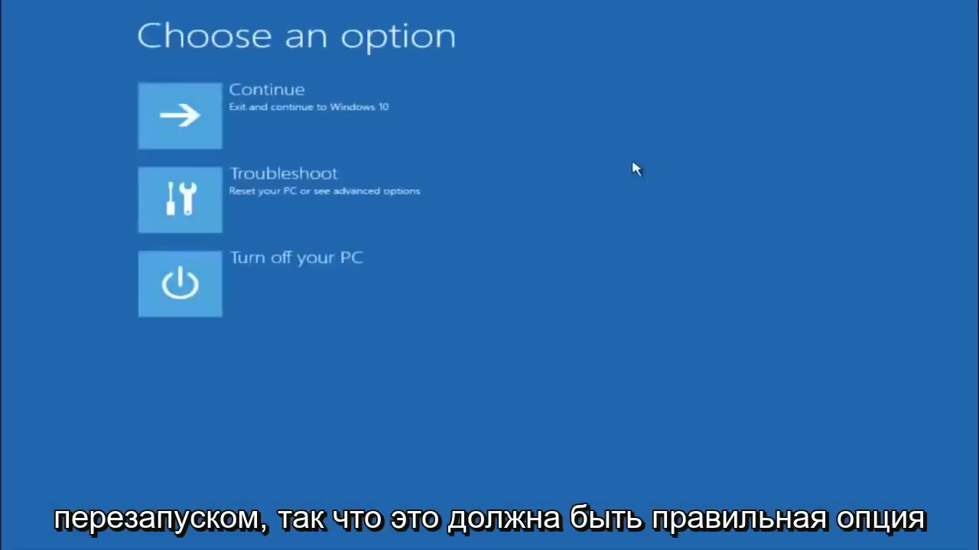
left_click(206, 197)
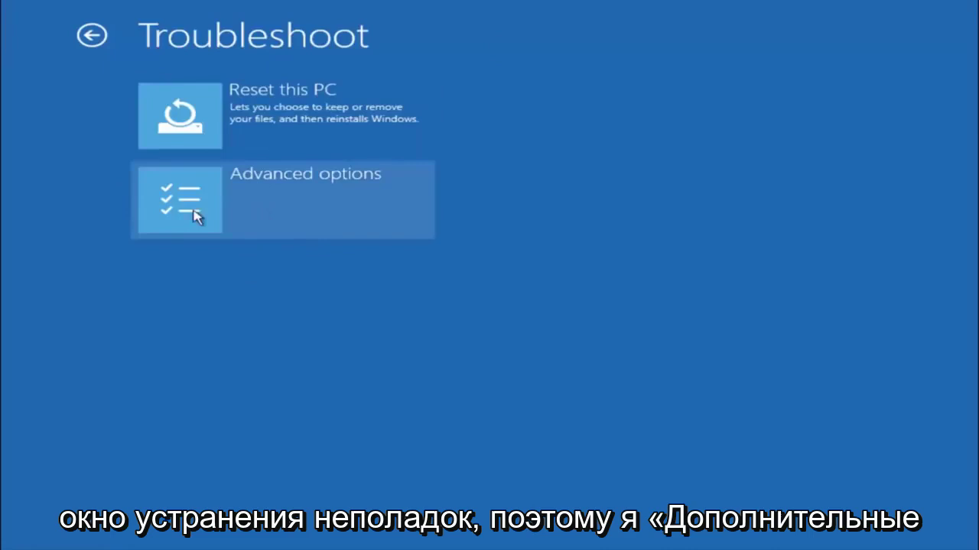
left_click(222, 208)
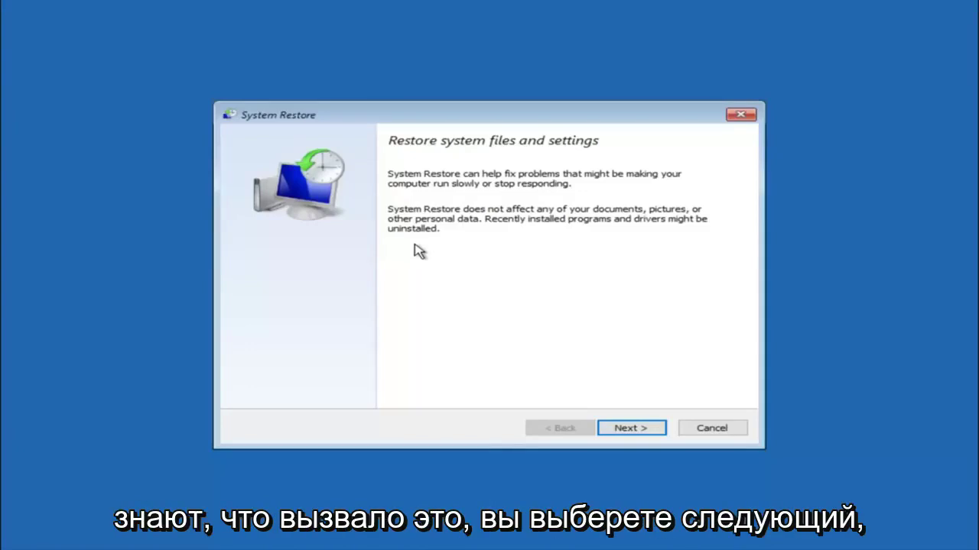
- Select the 10/5/2016 'before update' restore point and reach its Local Disk (C:) confirmation
left_click(631, 430)
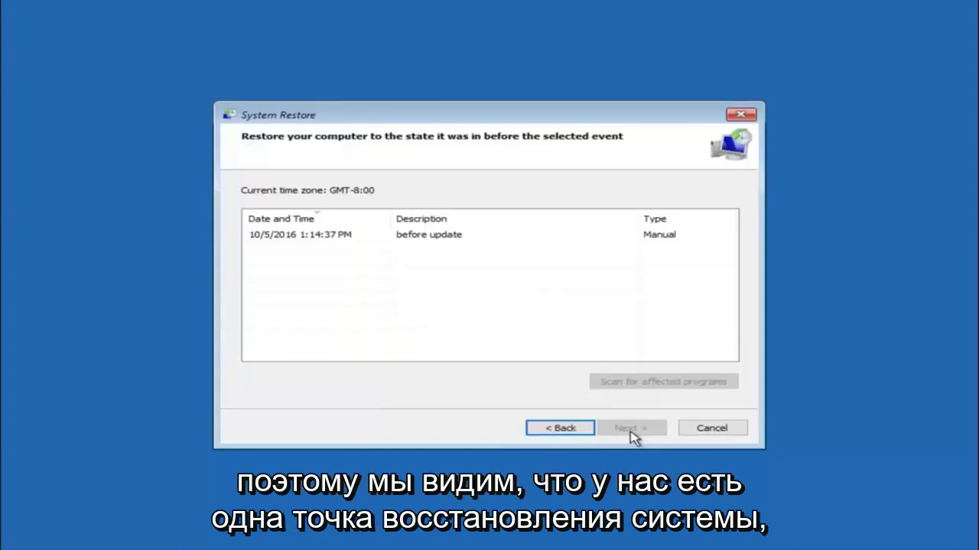
left_click(283, 239)
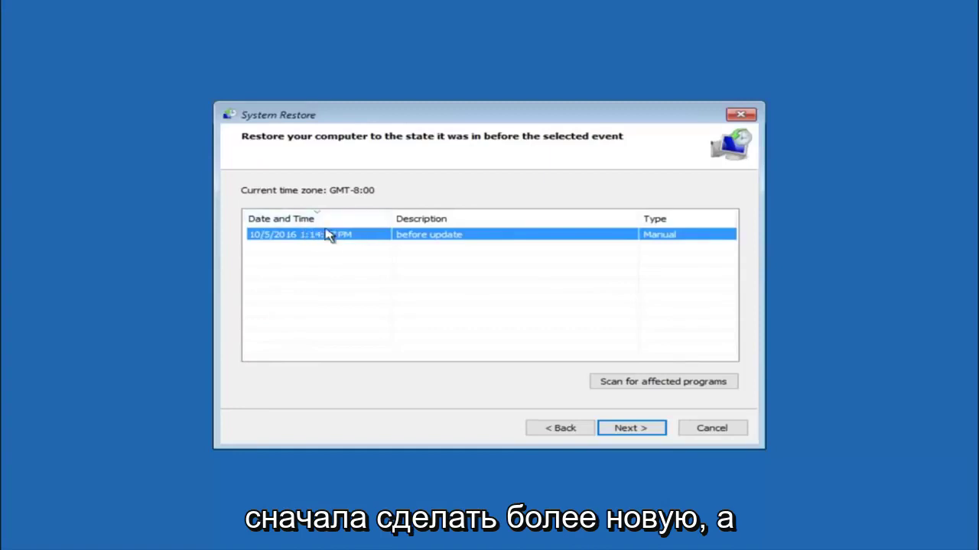
left_click(629, 433)
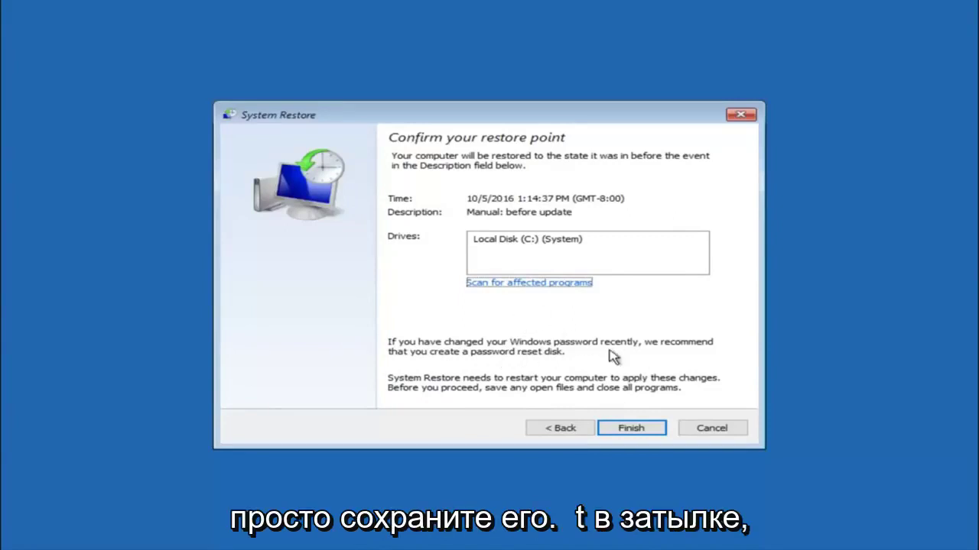
- Finish the wizard and accept the warning to restore to the 'before update' point
left_click(635, 432)
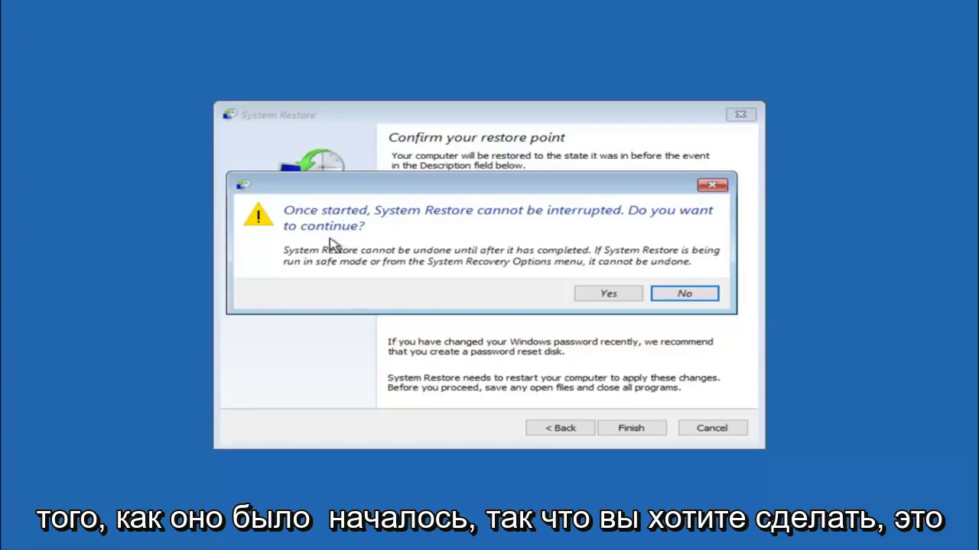
left_click(601, 300)
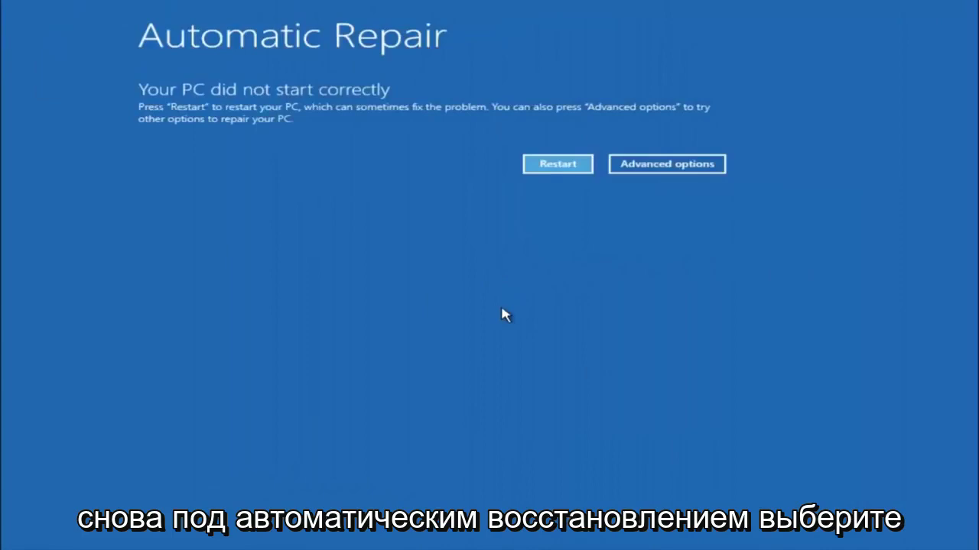
- Go through Advanced options, Troubleshoot and Advanced options, then launch Startup Repair
left_click(628, 165)
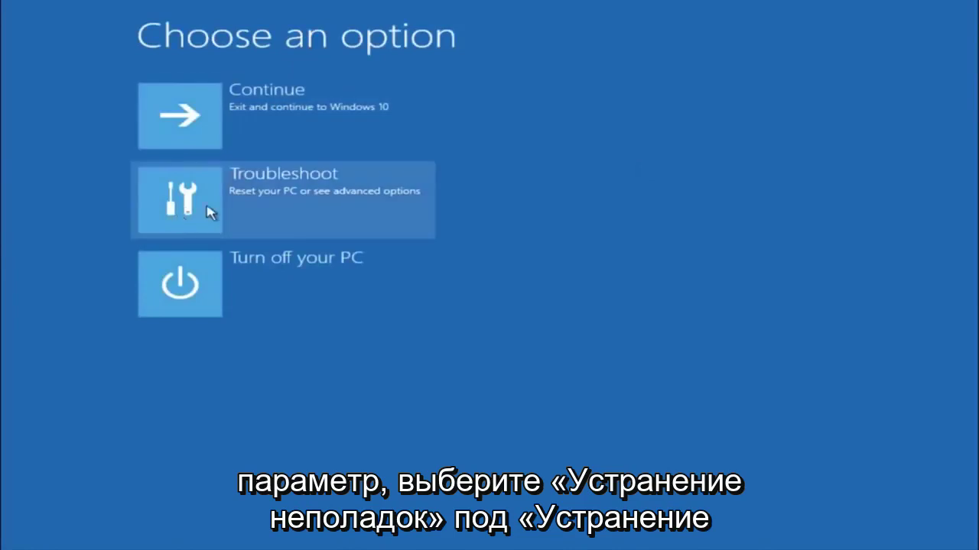
left_click(269, 195)
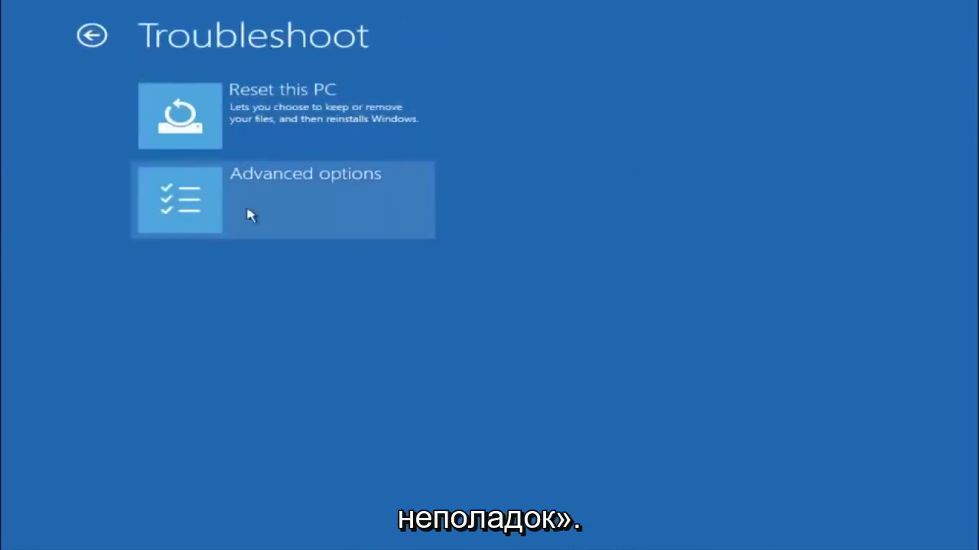
left_click(243, 214)
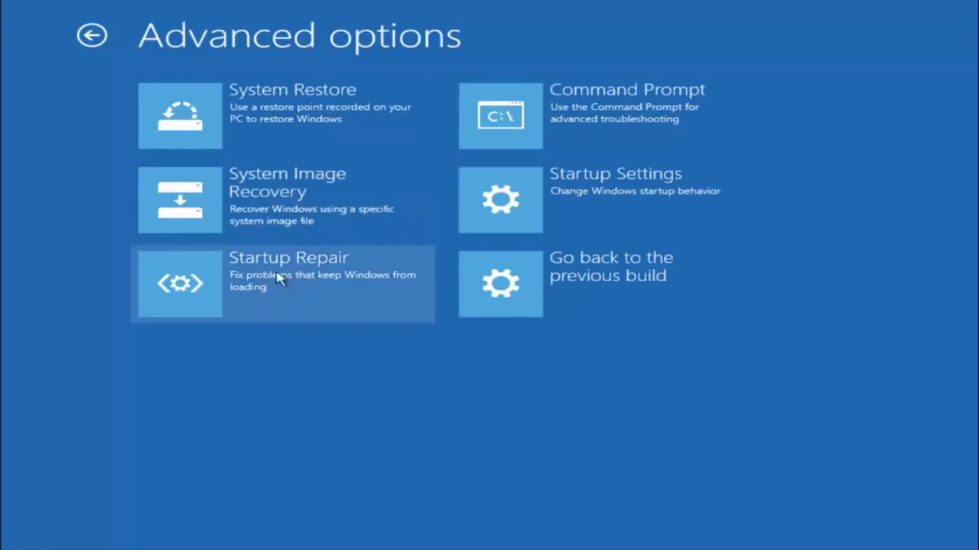
left_click(193, 285)
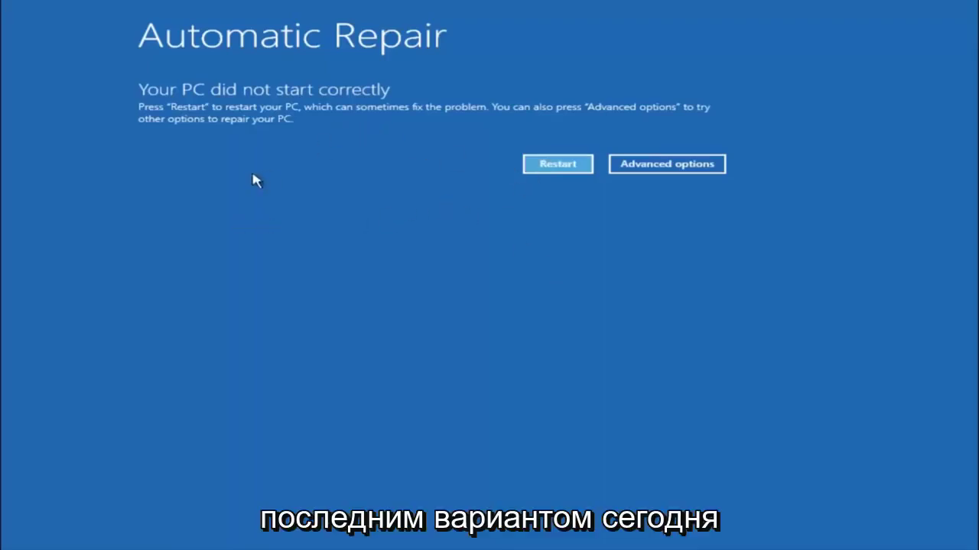
- Go through Advanced options, Troubleshoot and Advanced options, then open the administrator Command Prompt
left_click(655, 164)
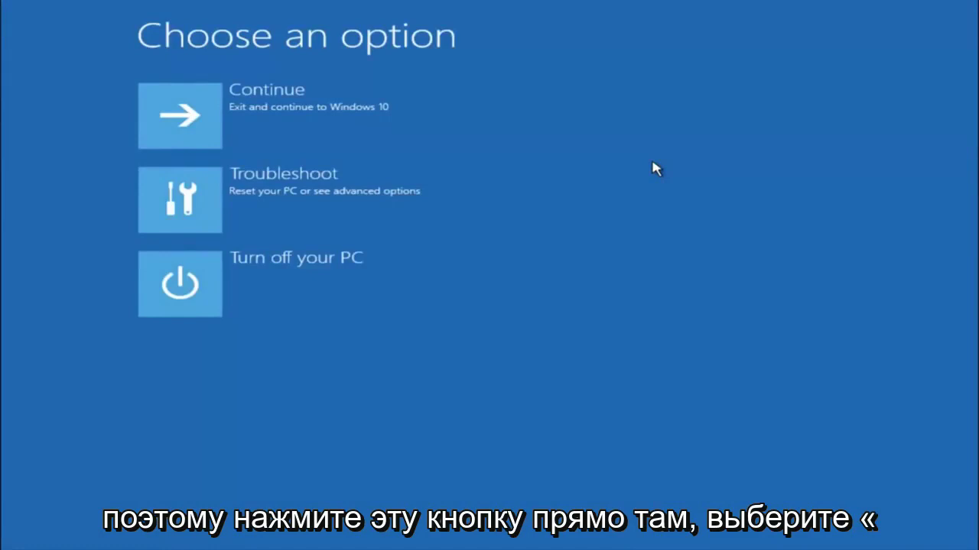
left_click(191, 208)
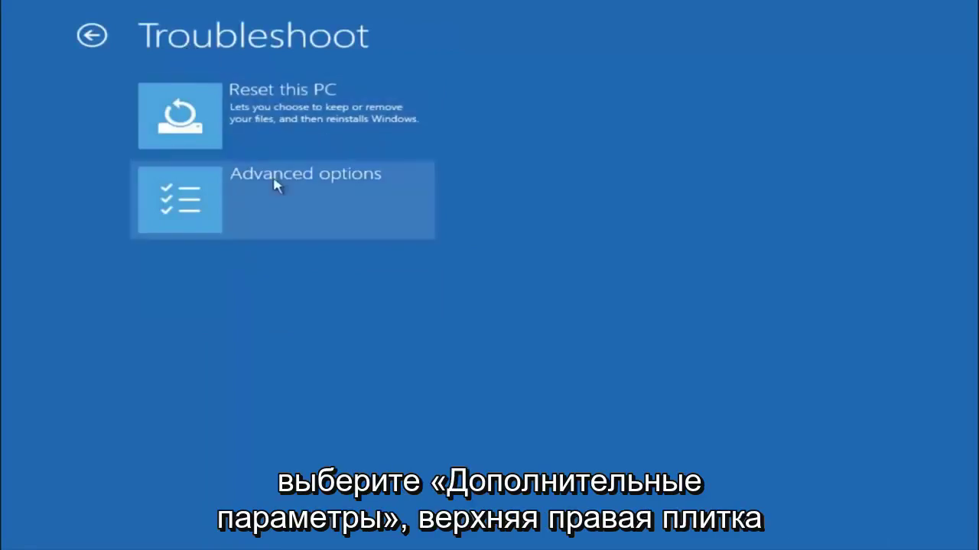
left_click(245, 190)
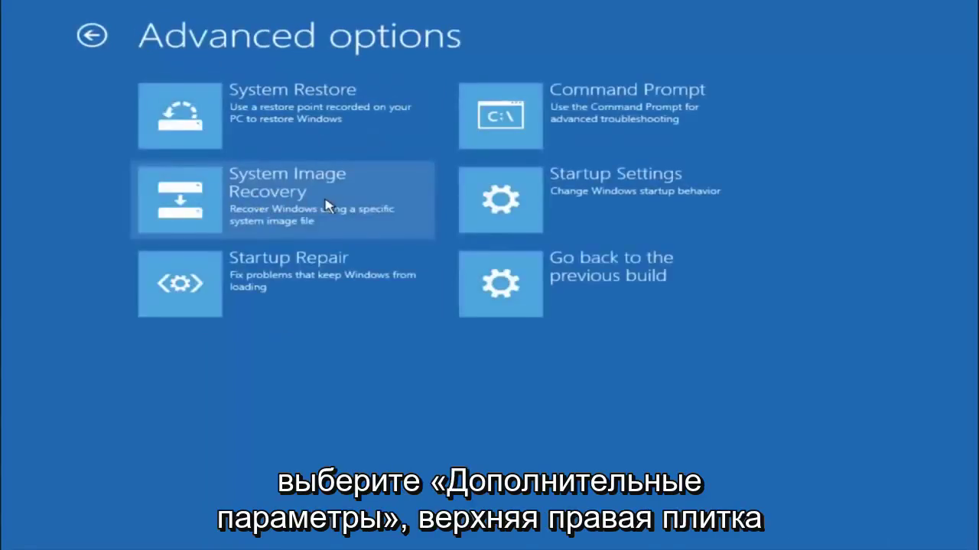
left_click(575, 127)
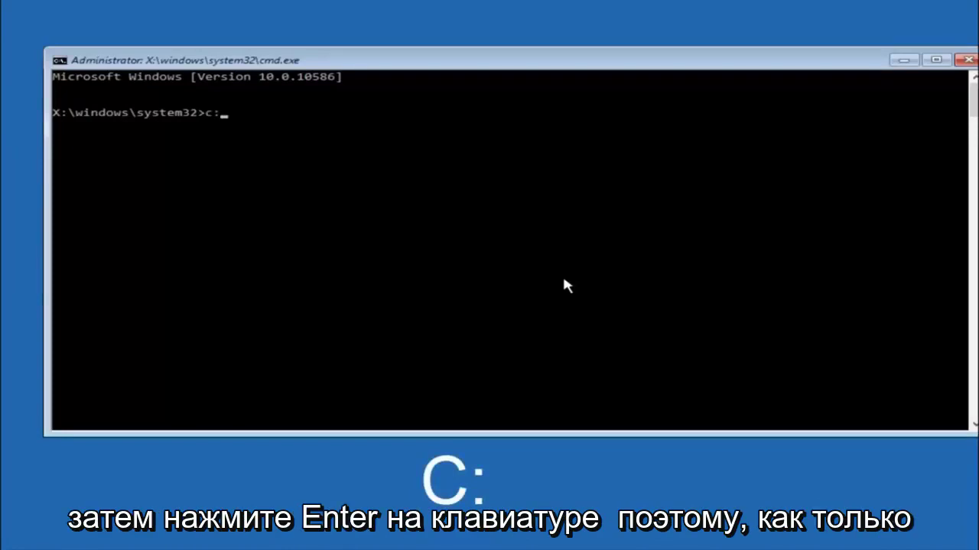
- Switch to drive C:, list its folders with dir, and begin entering cd \windows\system32\config
key("Return")
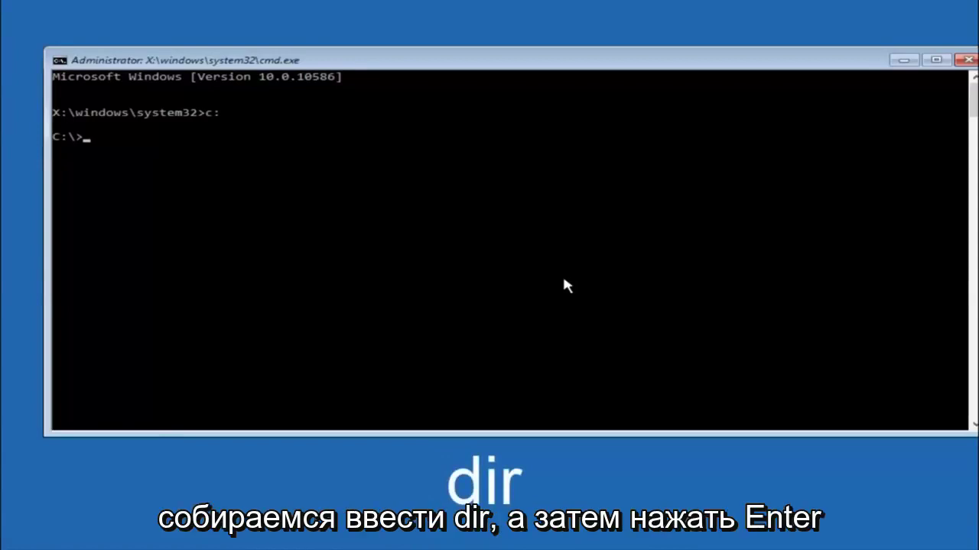
type("ir")
key("Return")
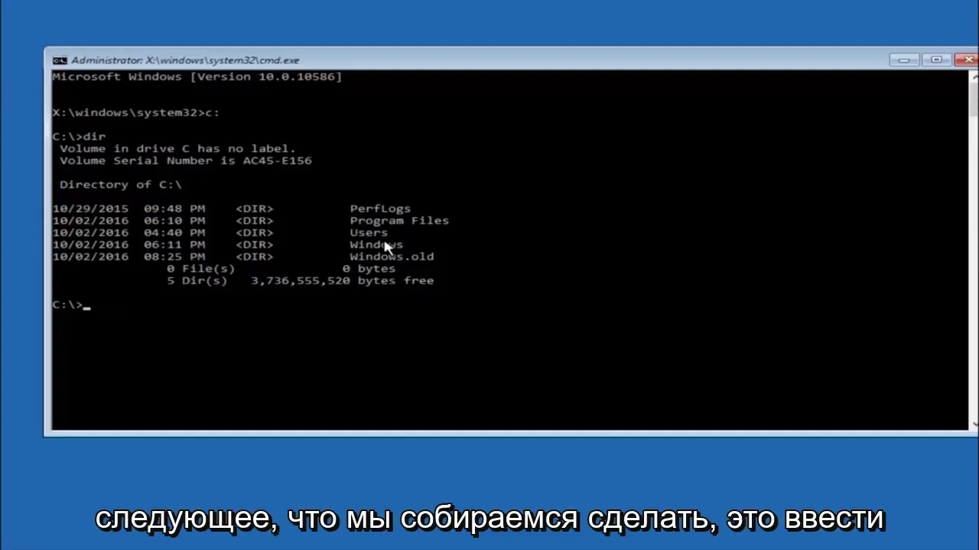
type("cd \\windows\\system32\\config")
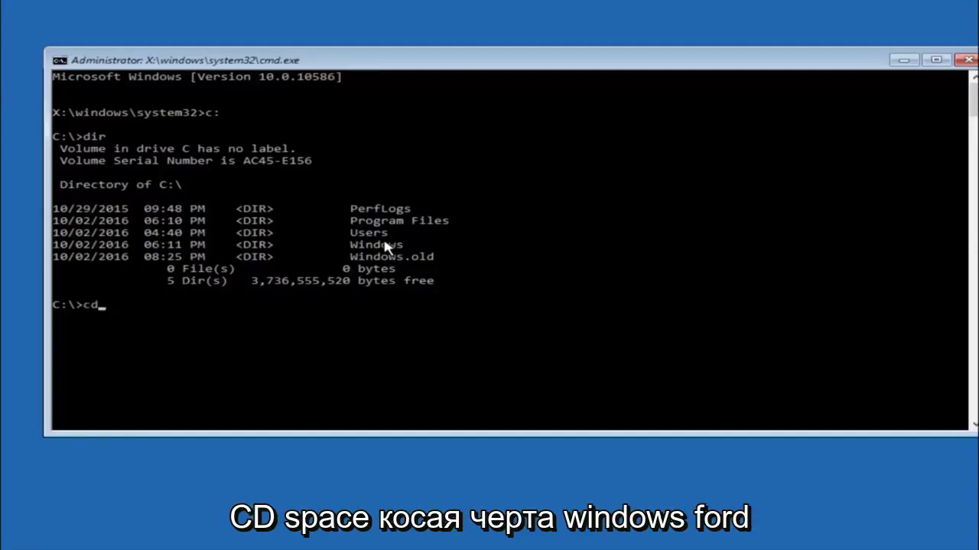
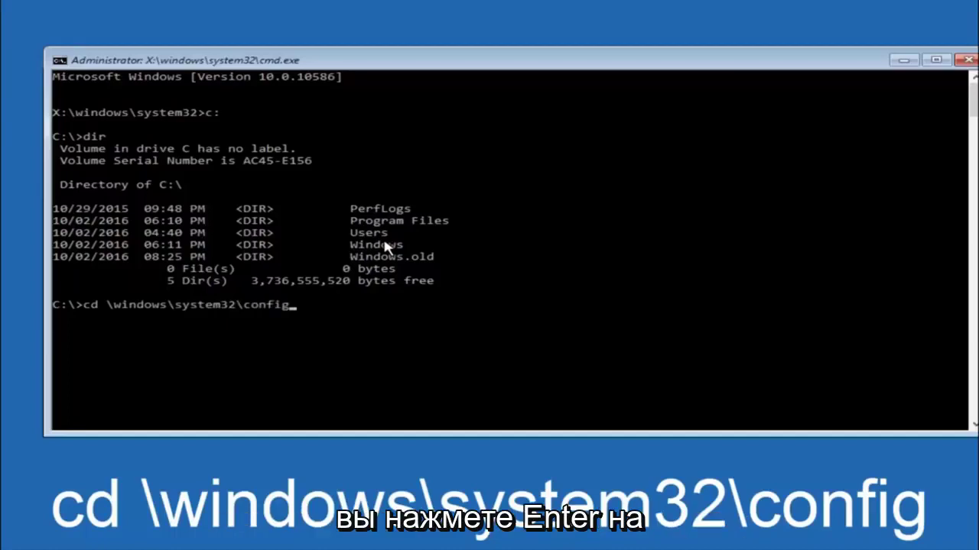
- Run cd \windows\system32\config to move from the C: root into the config folder
key("Return")
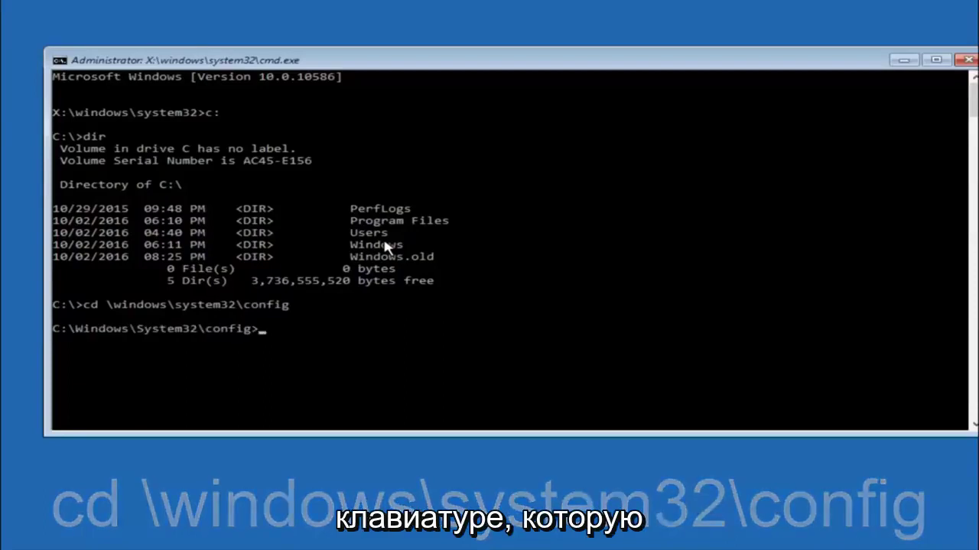
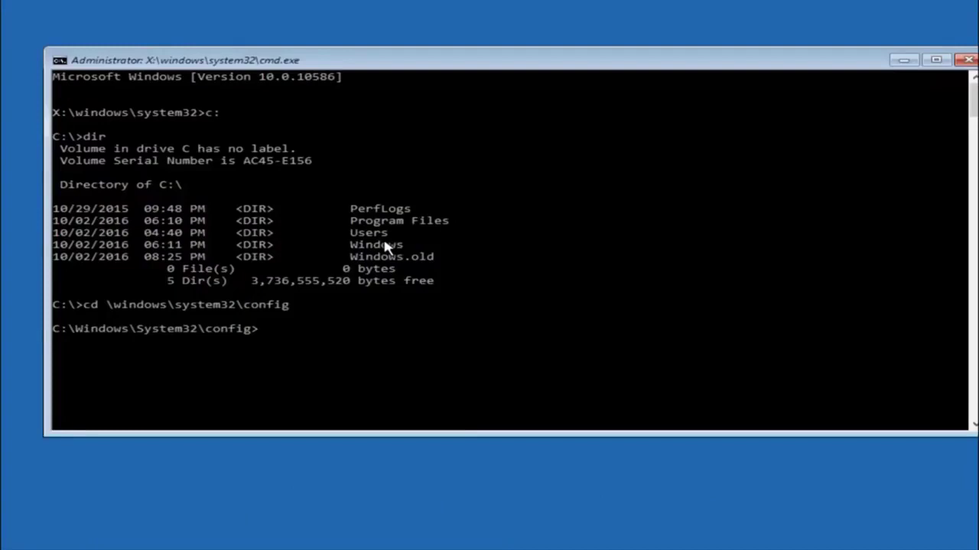
- Create a 'backup' folder in C:\Windows\System32\config with md backup
type("md")
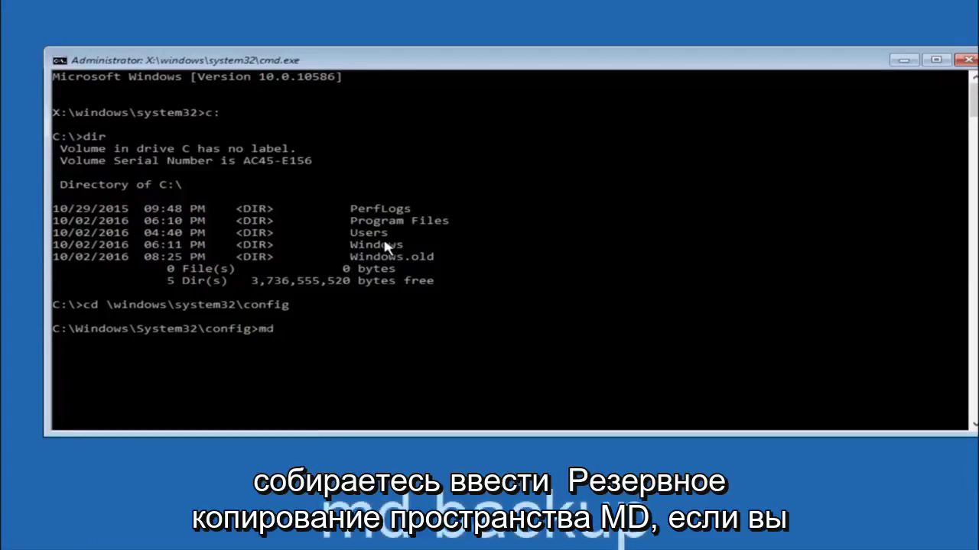
type(" back")
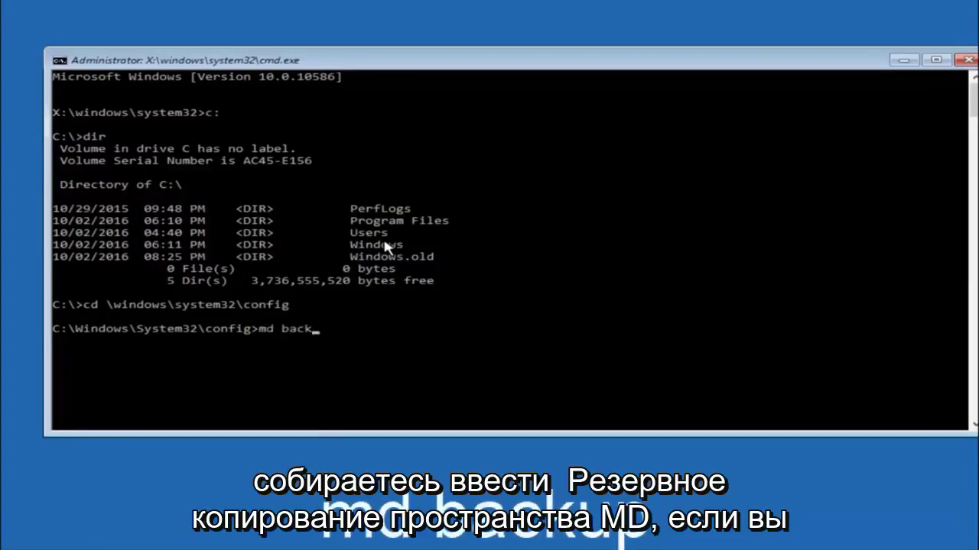
type(" backup")
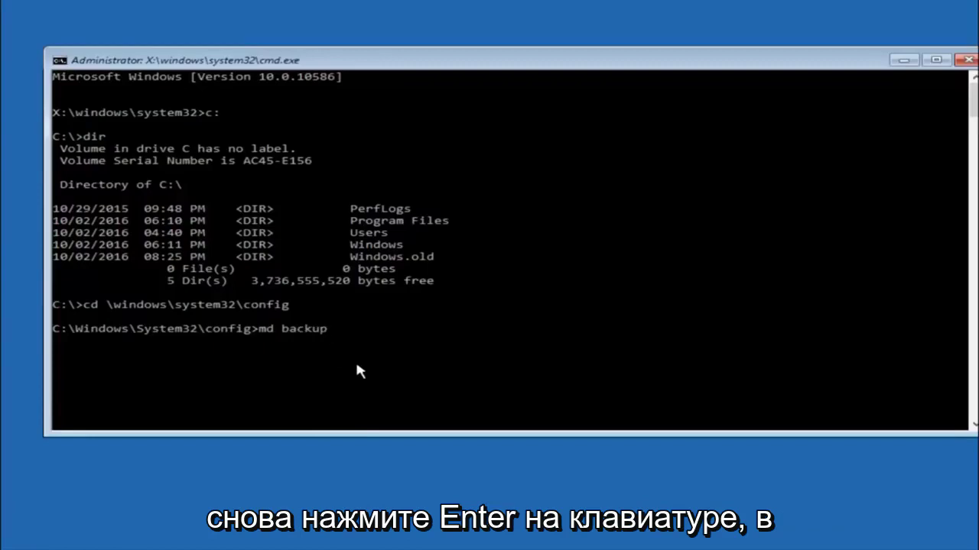
key("Return")
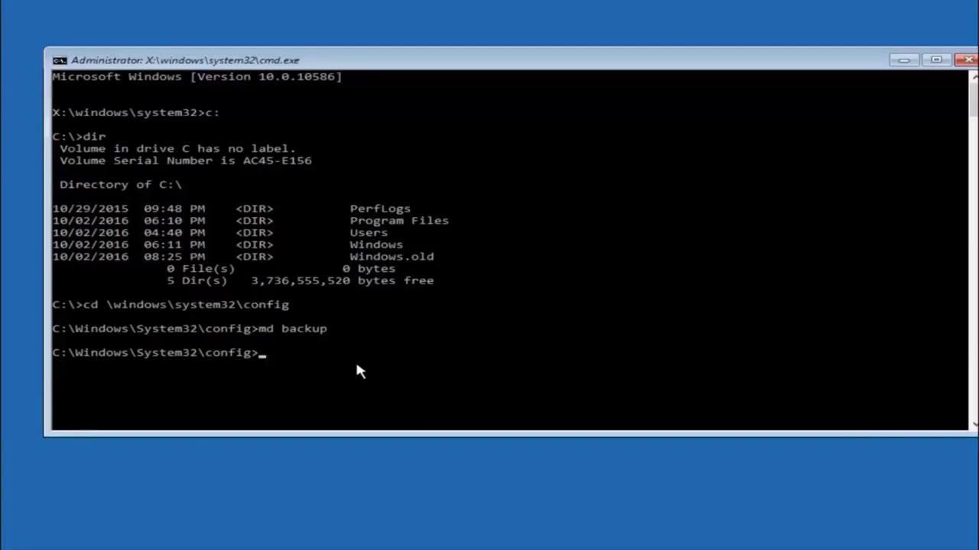
- Copy all ten config registry files into the backup folder with copy *.* backup
type("c")
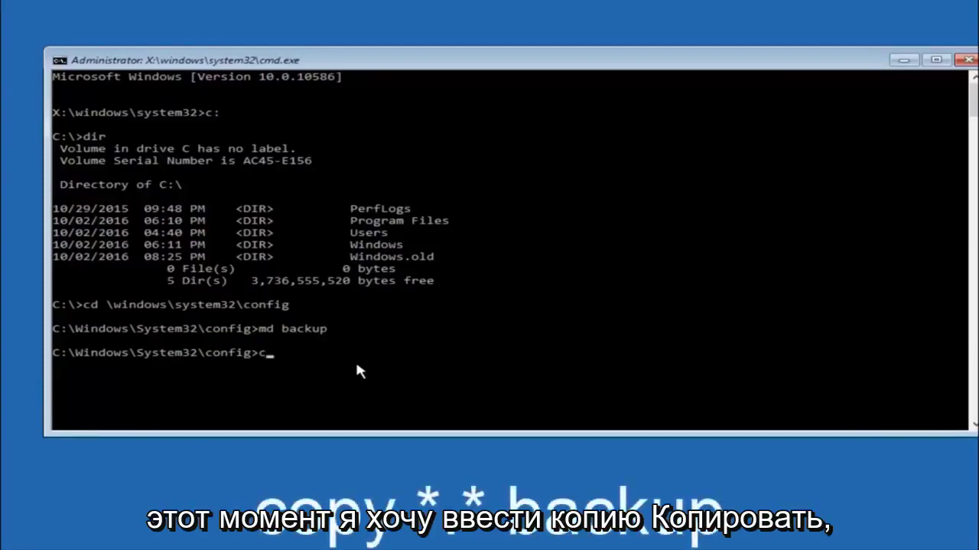
type("opy ")
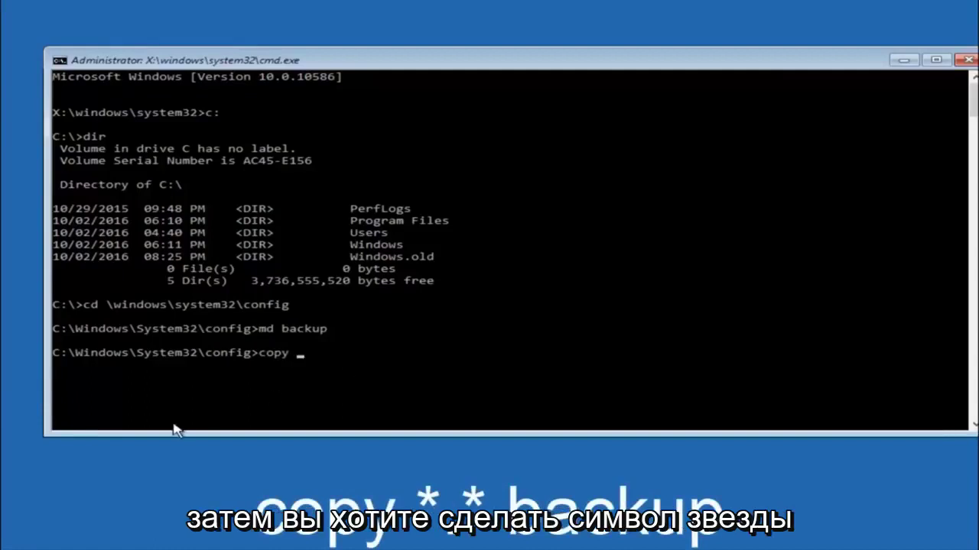
type("*")
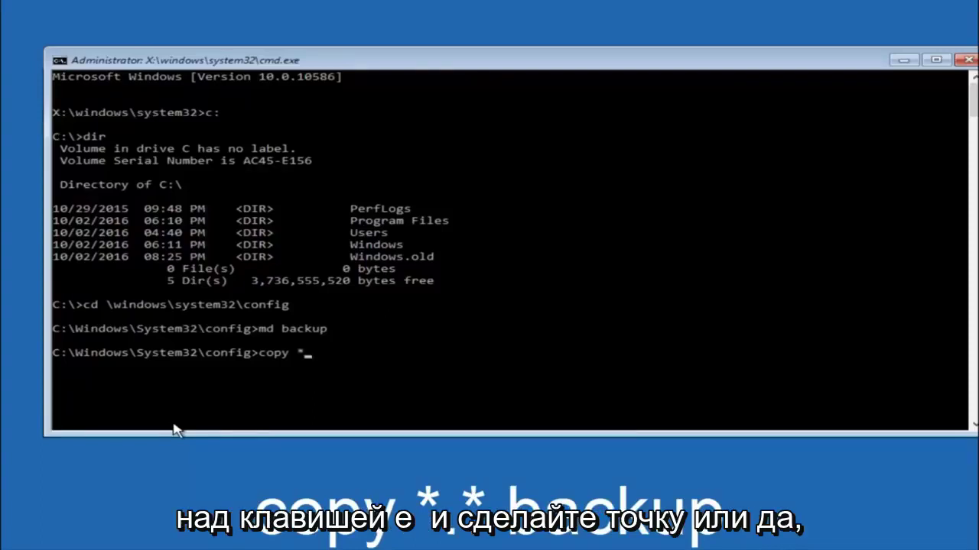
type(".")
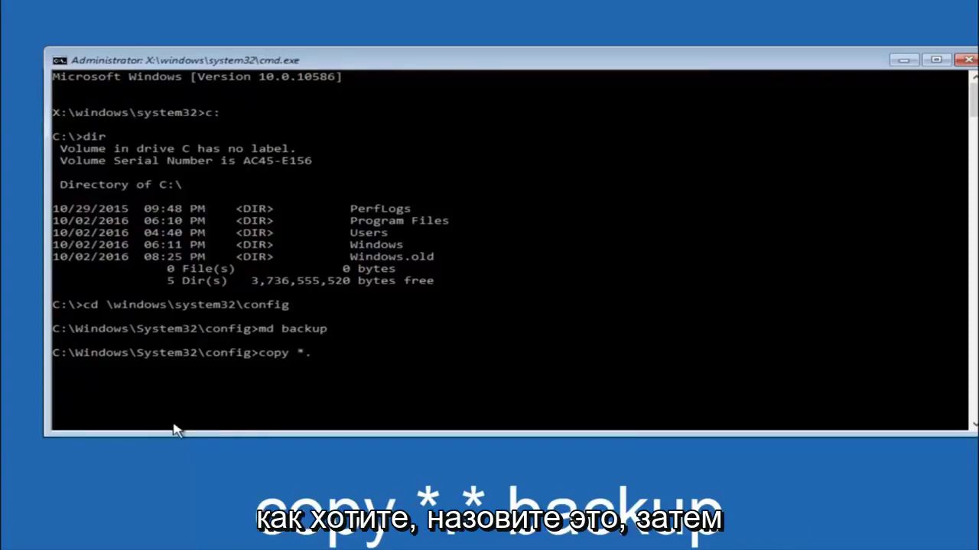
type("*")
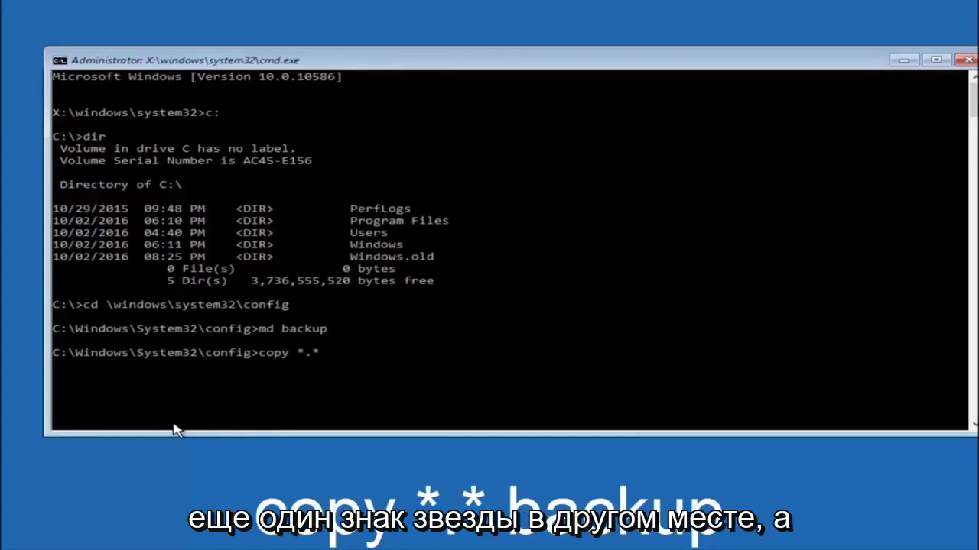
type(" backup")
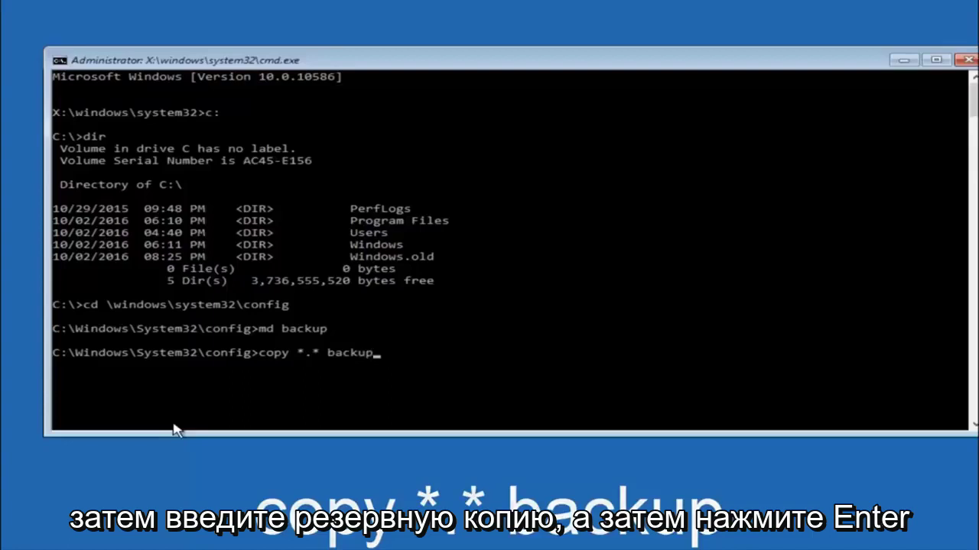
key("Return")
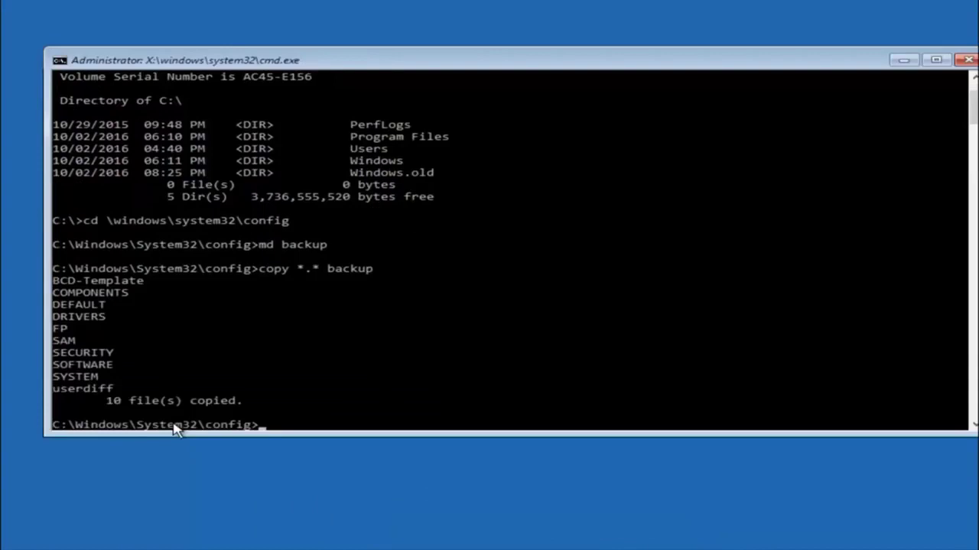
- Switch into RegBack and list its five 0-byte files: DEFAULT, SAM, SECURITY, SOFTWARE, SYSTEM
type("c")
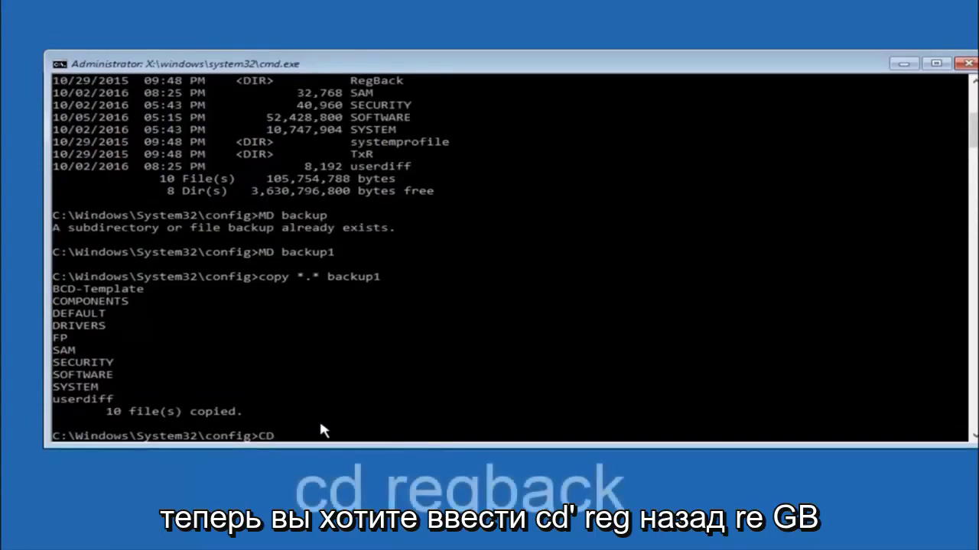
type("re")
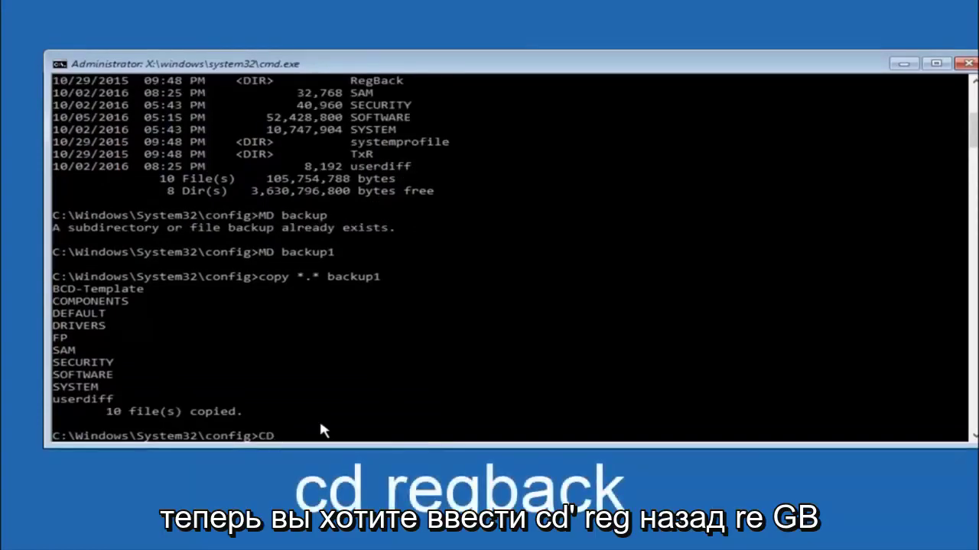
type("gback")
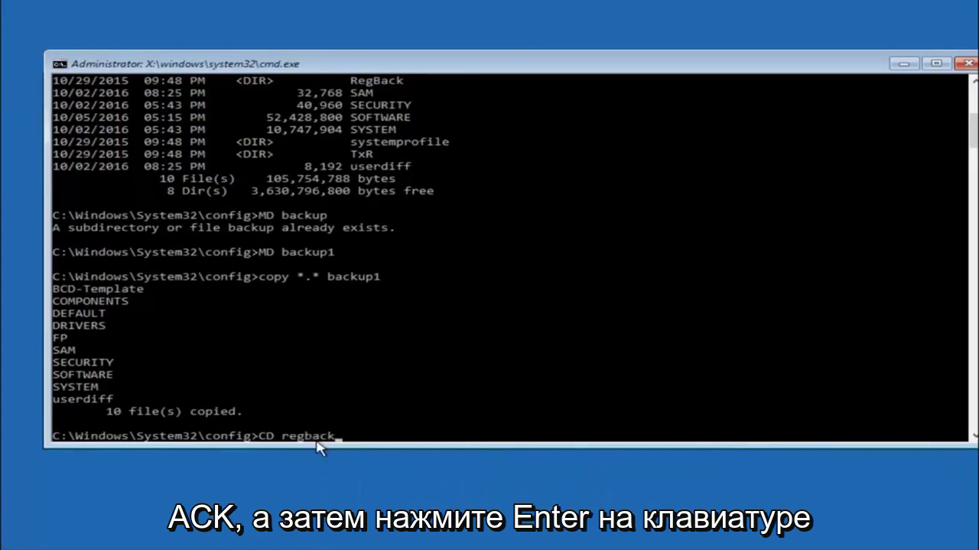
key("Return")
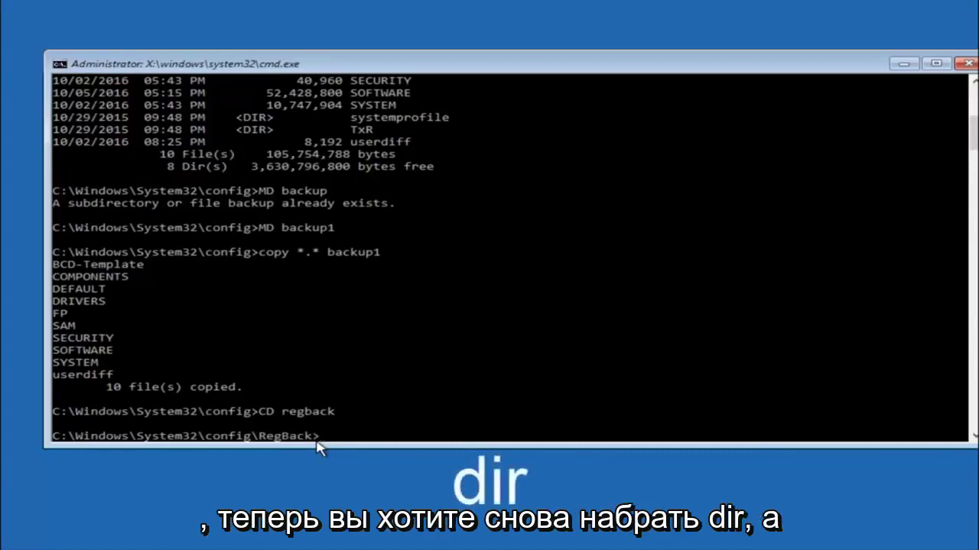
type("dir")
key("Return")
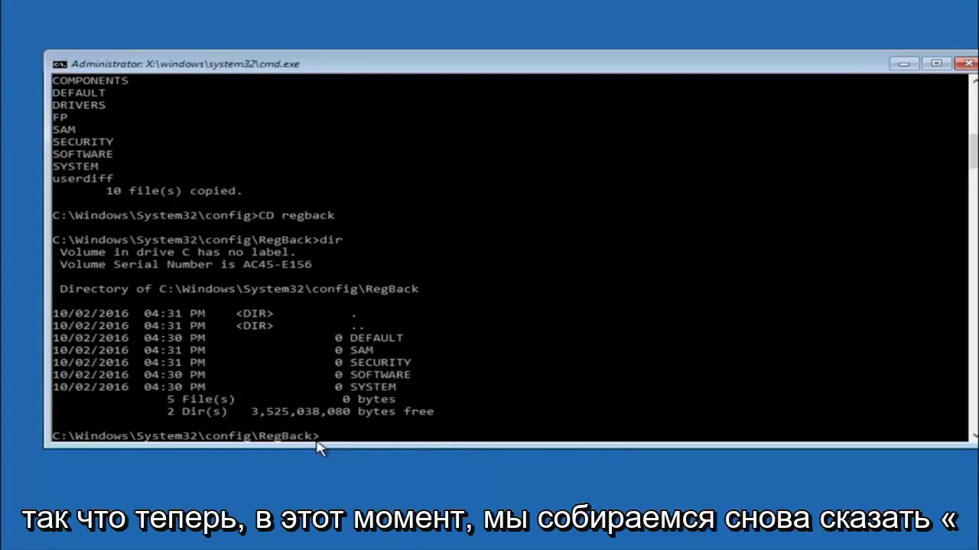
- Start the restore command at the RegBack prompt, typing 'copy *.'
type("copy")
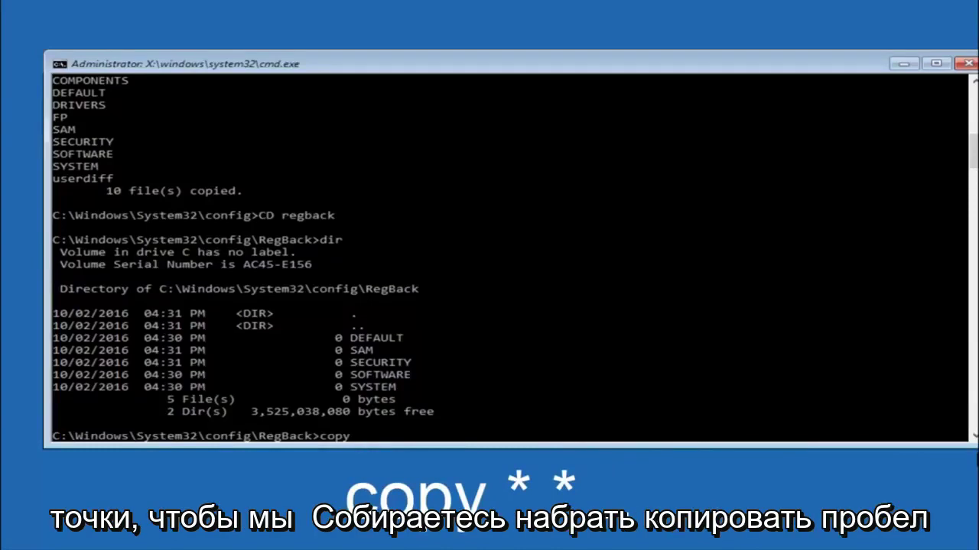
left_click(364, 439)
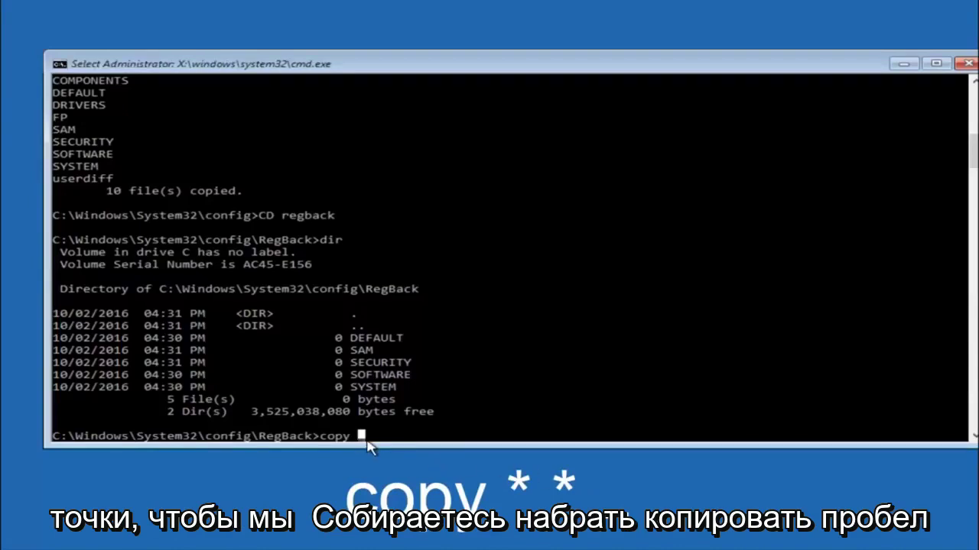
type("*")
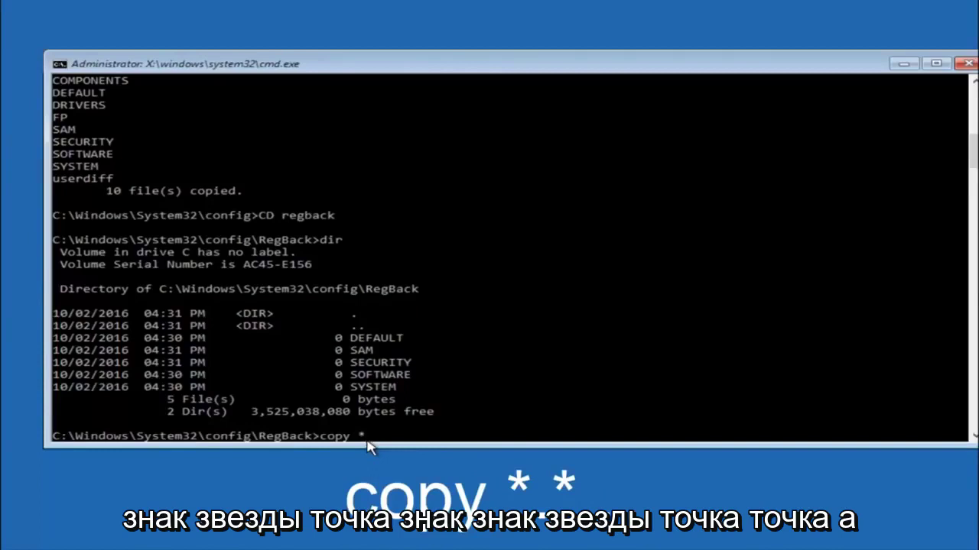
type(".* ..")
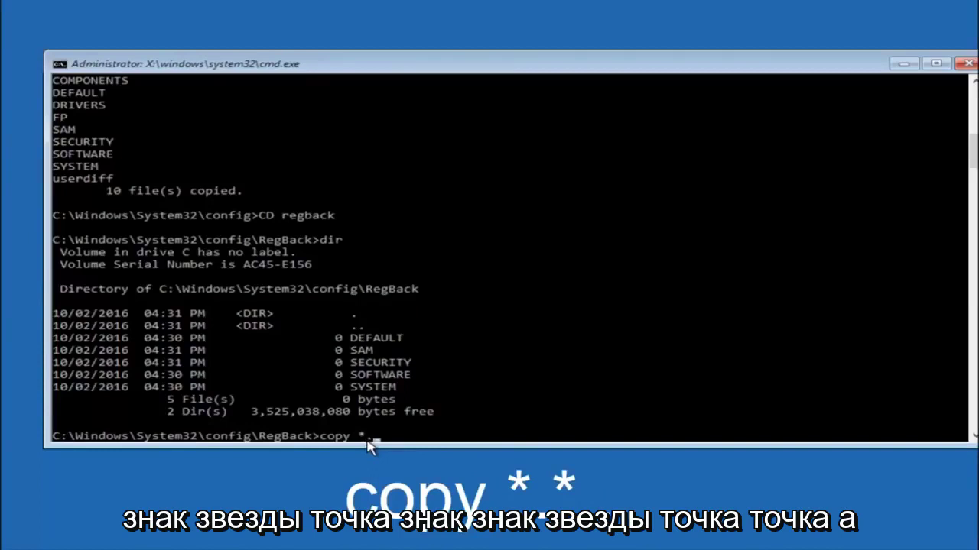
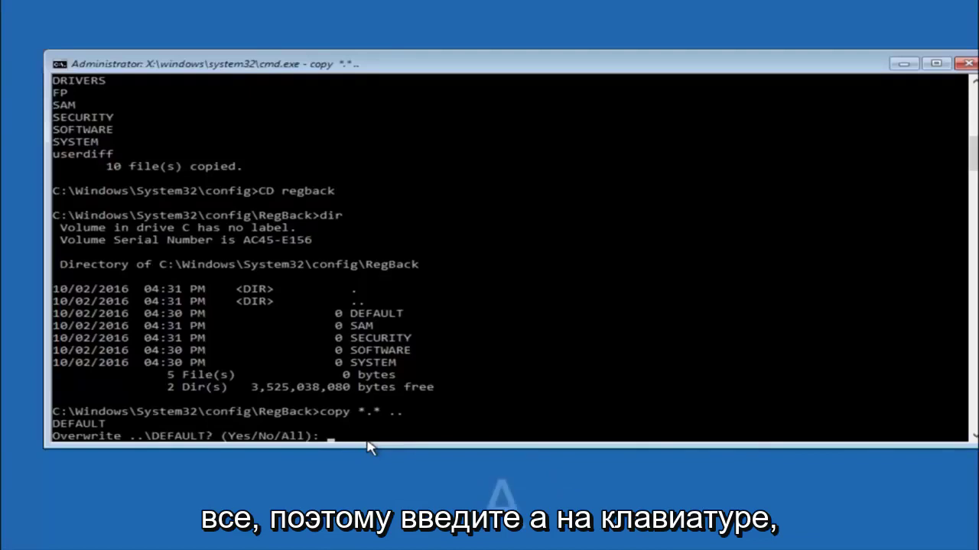
- Answer All at the overwrite prompt so all five RegBack hives replace the config files
type("A")
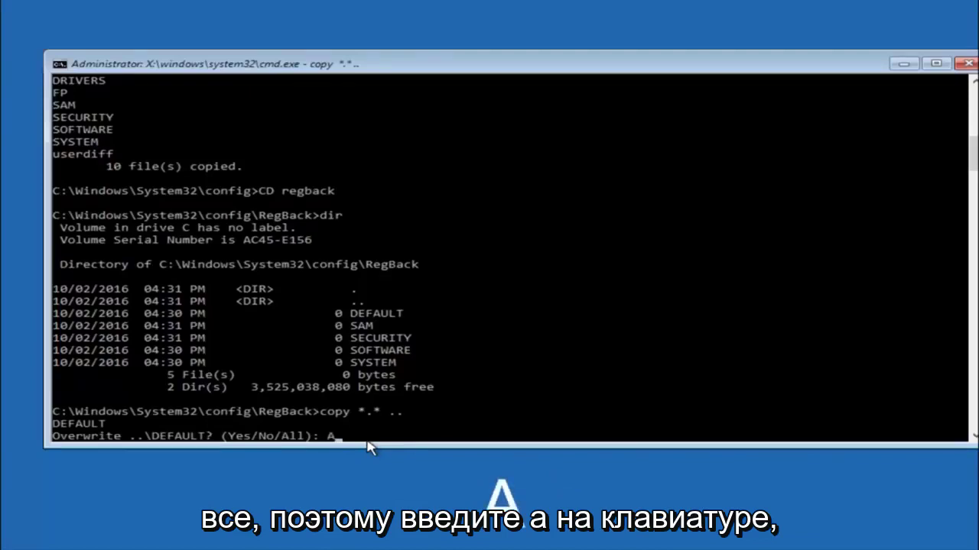
key("Return")
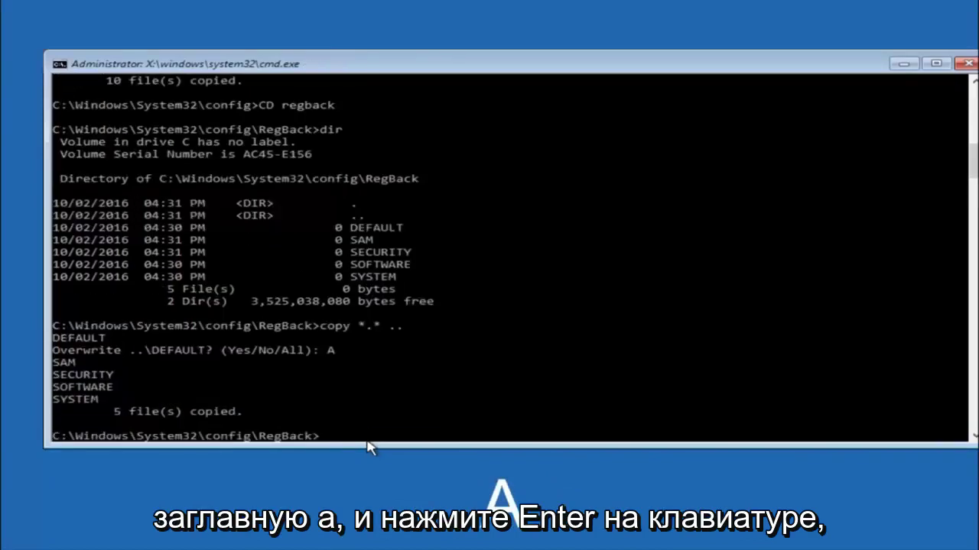